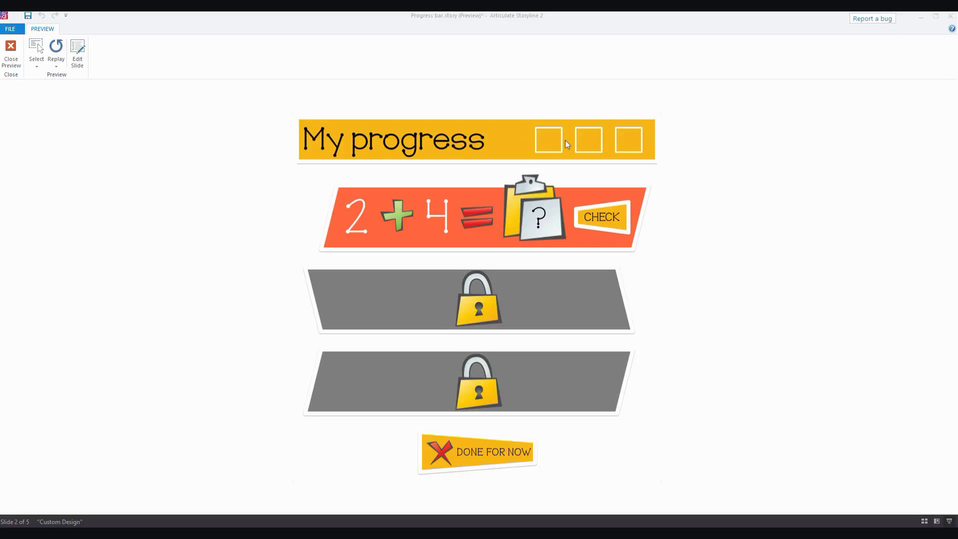
# - In preview, answer 2 + 4 with 6 for a tick, then answer 6 - 3 wrongly for a cross
pyautogui.click(545, 216)
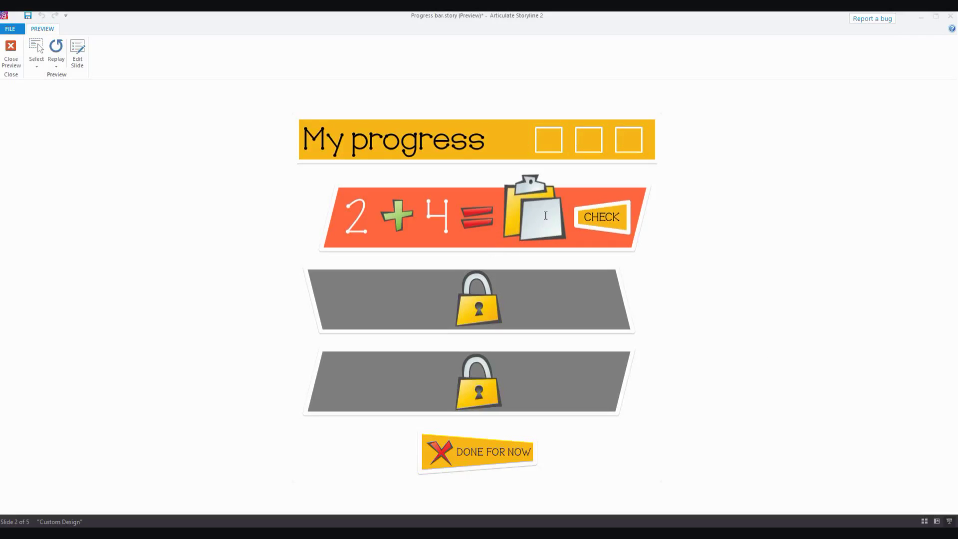
pyautogui.write('6')
pyautogui.click(606, 217)
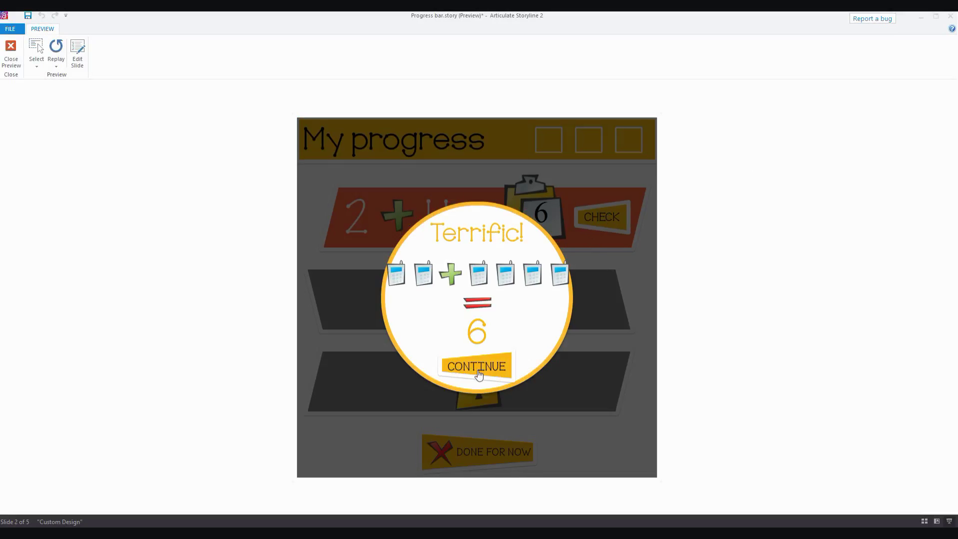
pyautogui.click(477, 368)
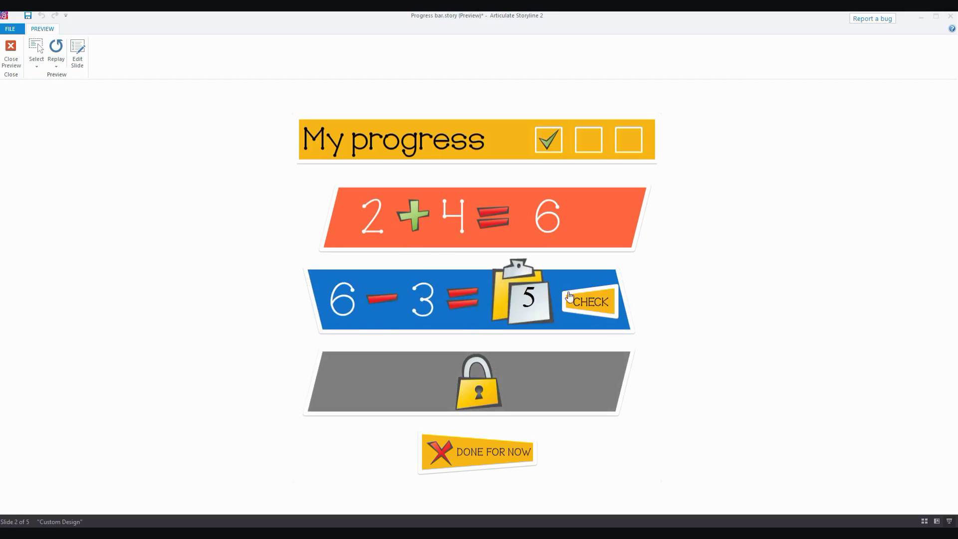
pyautogui.click(586, 303)
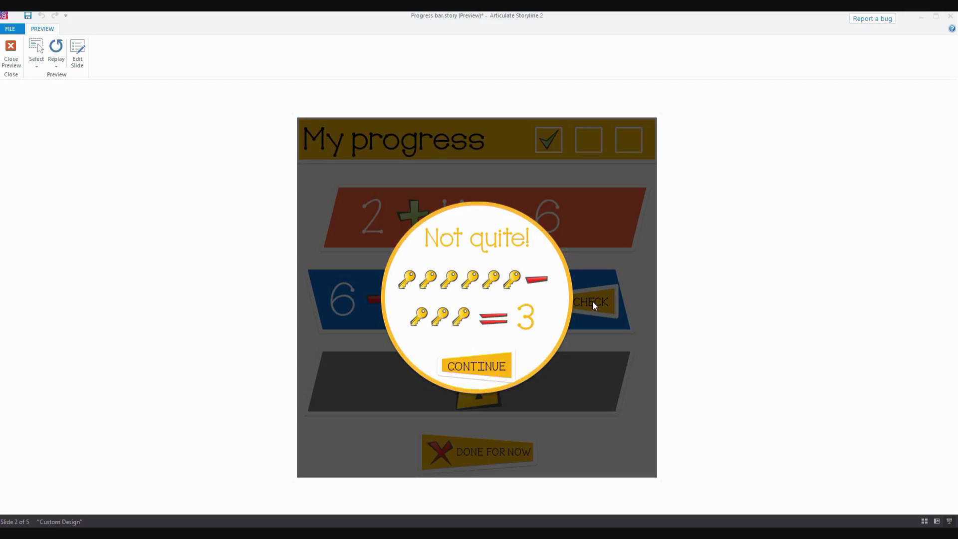
pyautogui.click(499, 369)
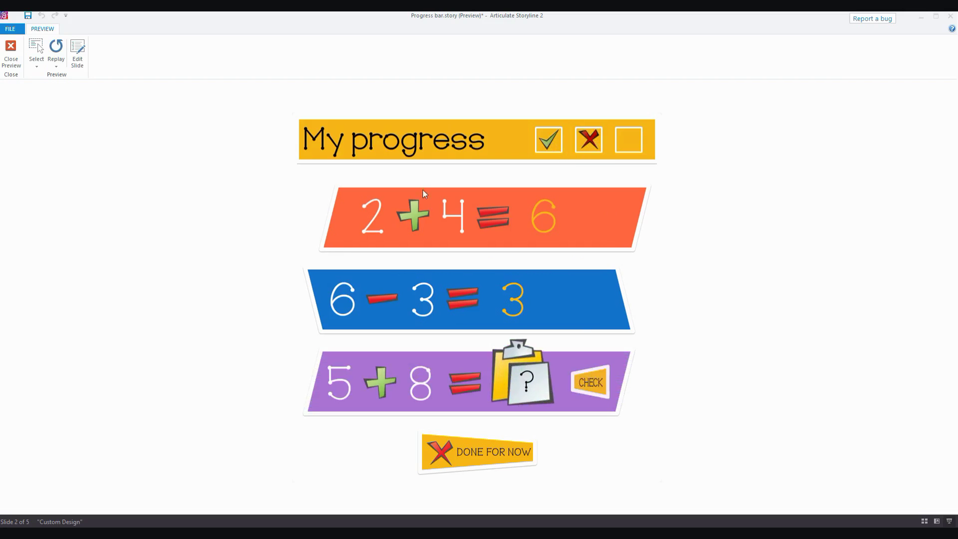
# - End the preview and switch to the Slide Master view from the View tab
pyautogui.press('Escape')
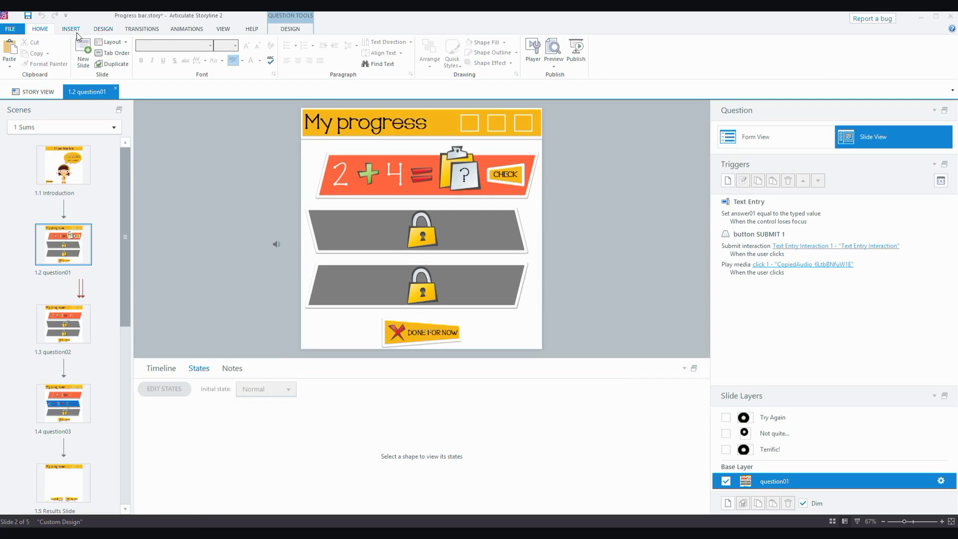
pyautogui.click(218, 31)
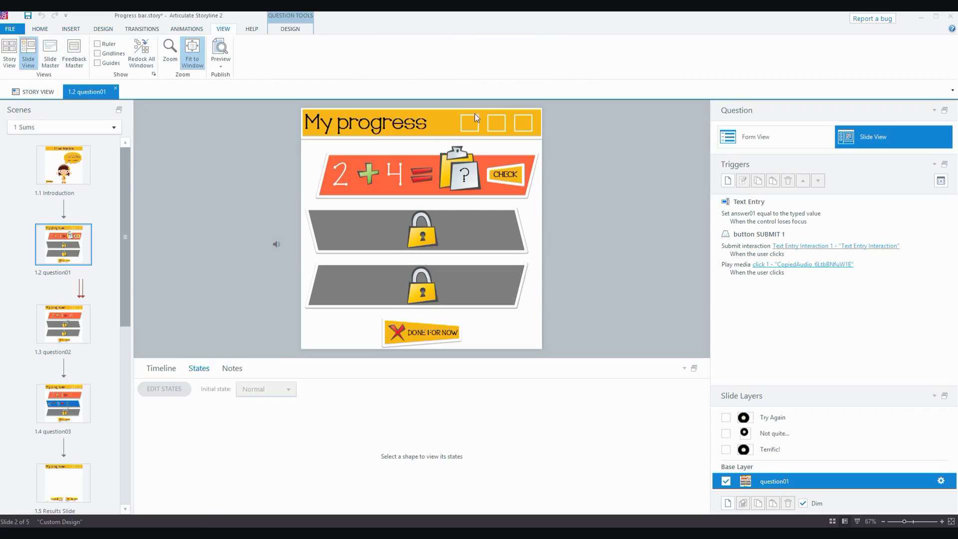
pyautogui.moveTo(465, 134); pyautogui.dragTo(505, 124)
pyautogui.click(50, 55)
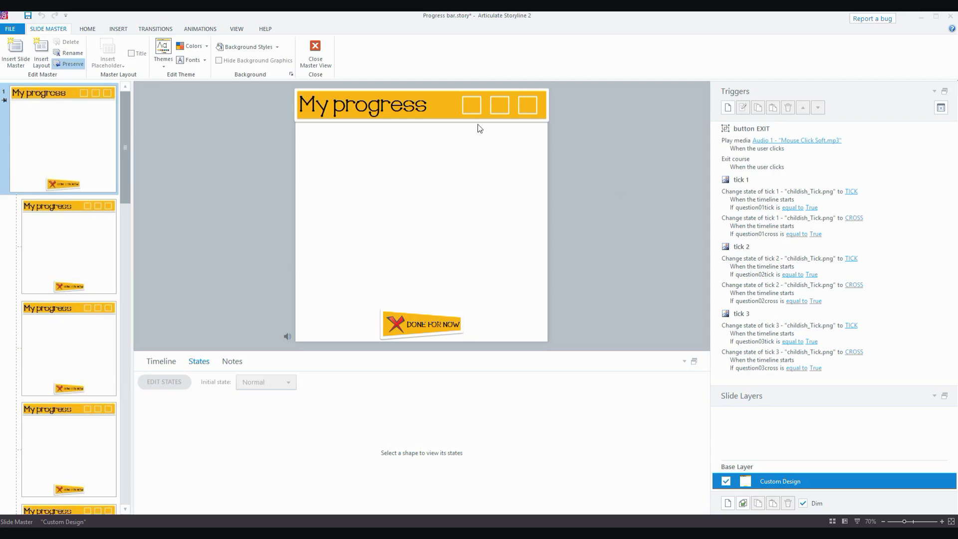
pyautogui.click(471, 110)
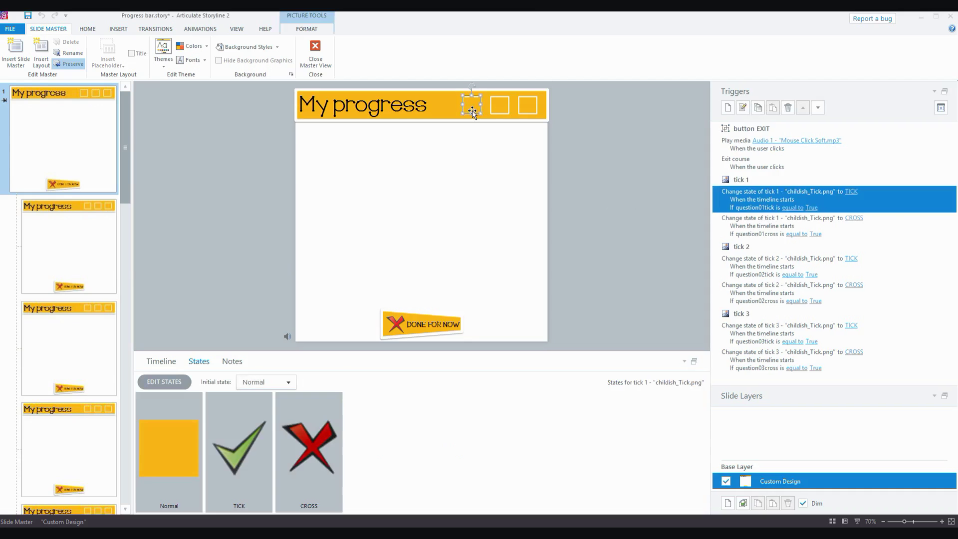
pyautogui.click(504, 107)
pyautogui.click(532, 109)
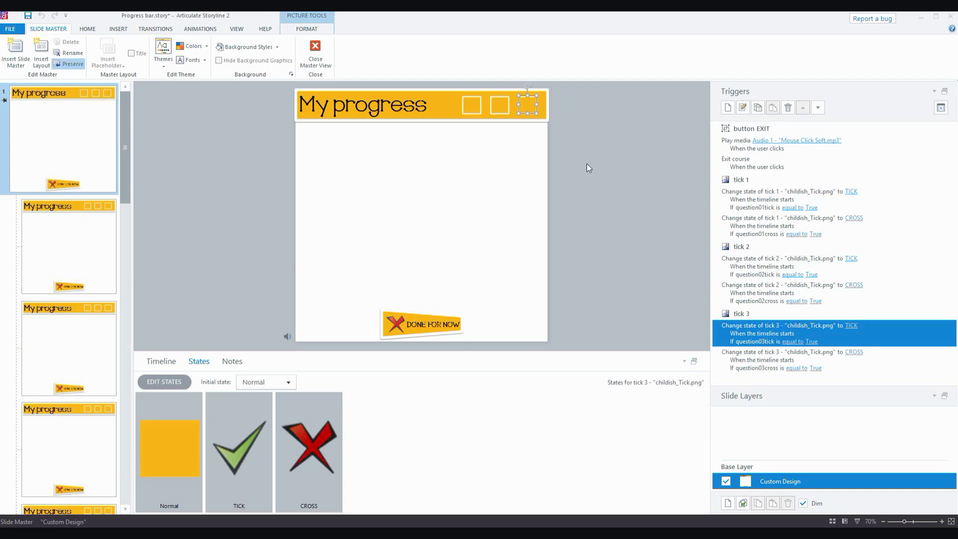
pyautogui.click(473, 102)
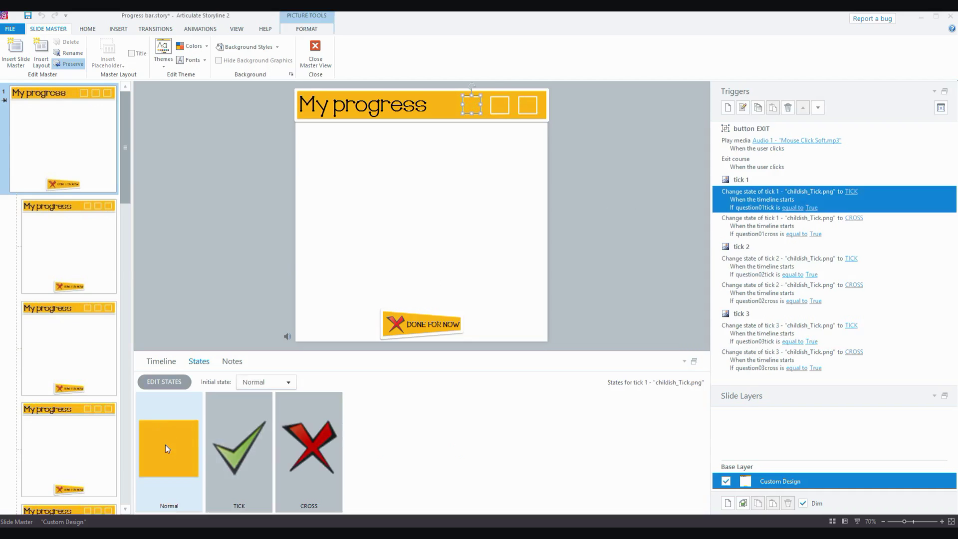
pyautogui.click(231, 445)
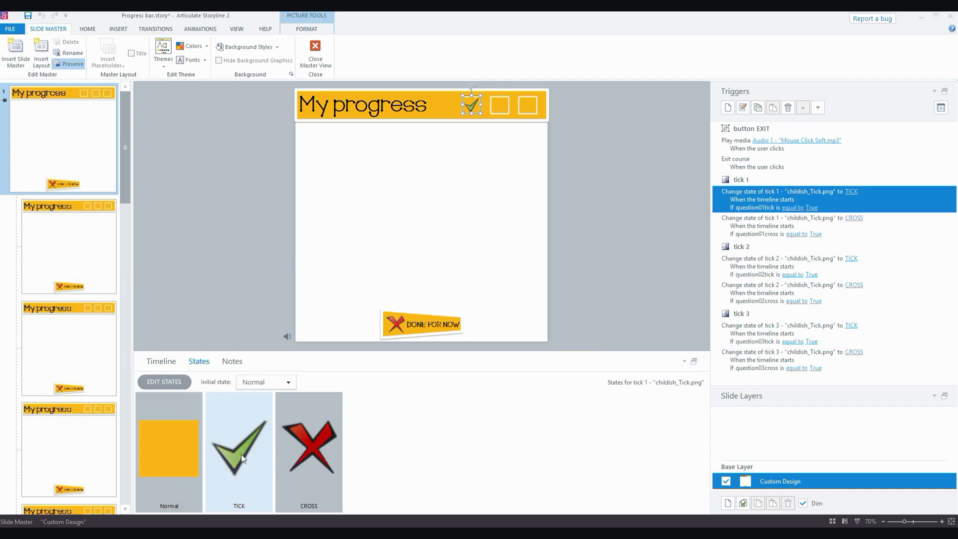
pyautogui.click(311, 458)
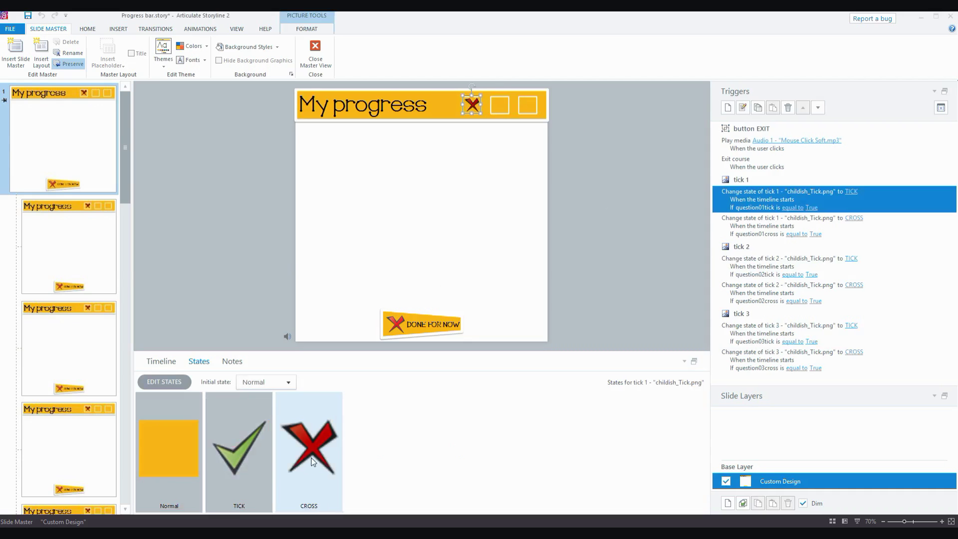
pyautogui.click(445, 141)
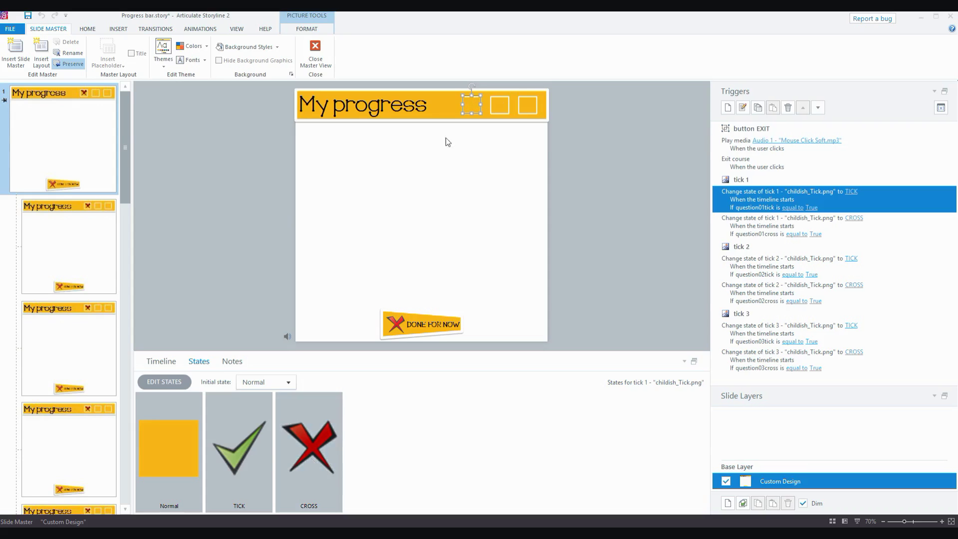
pyautogui.click(500, 106)
pyautogui.click(532, 111)
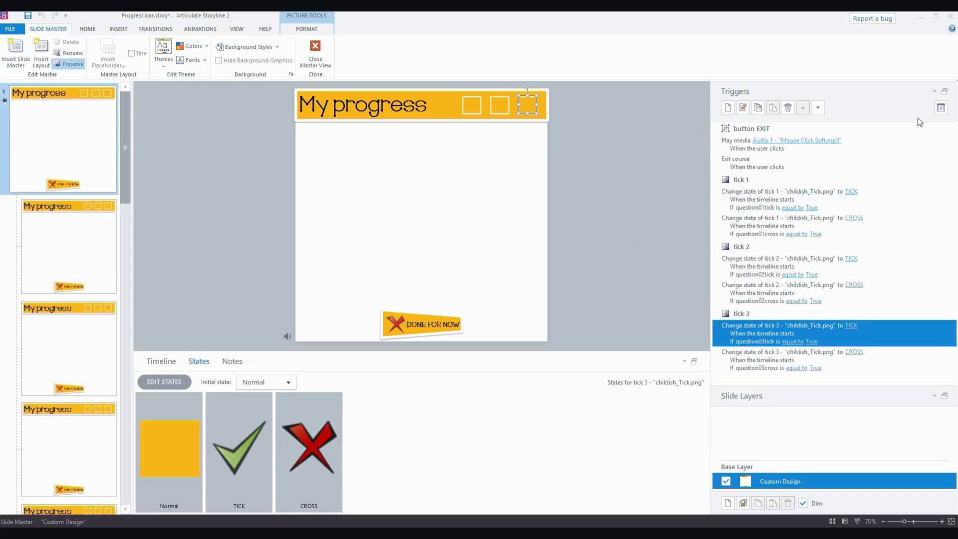
# - Open the Variables dialog and review the question01–03 tick and cross True/False variables
pyautogui.click(941, 108)
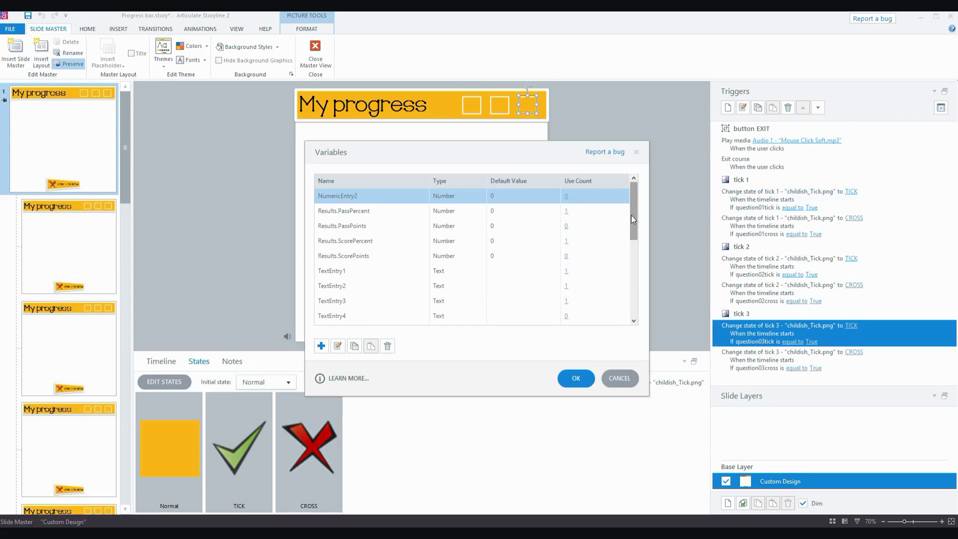
pyautogui.moveTo(631, 214); pyautogui.dragTo(642, 294)
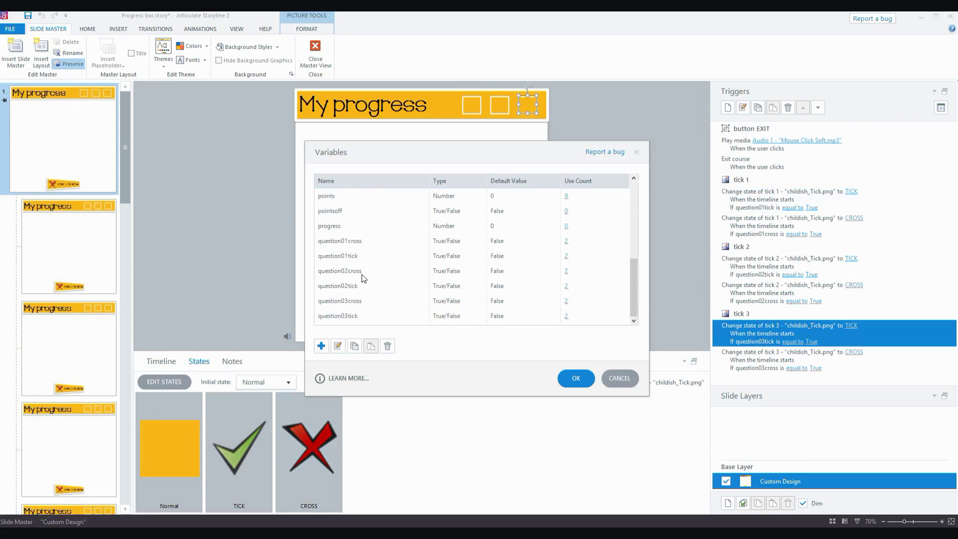
pyautogui.click(337, 243)
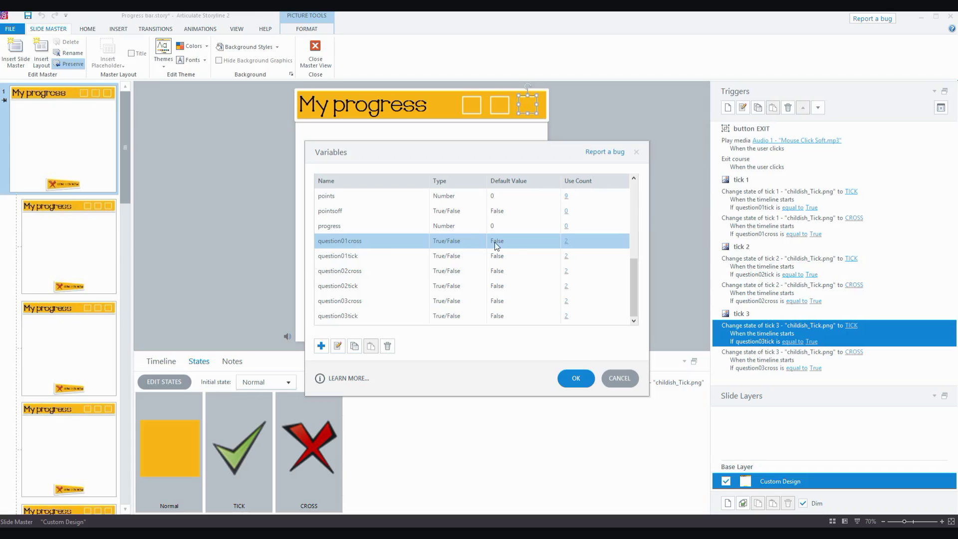
pyautogui.click(328, 259)
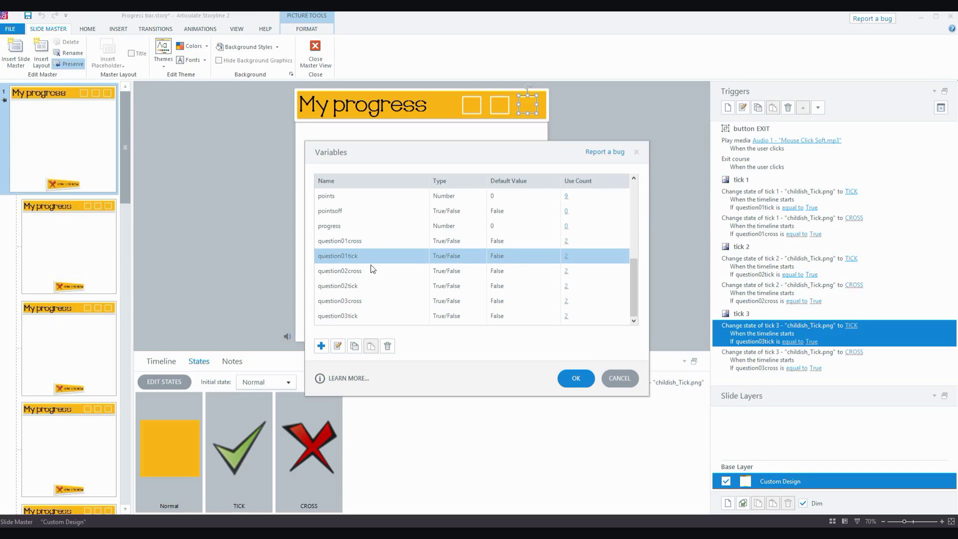
pyautogui.click(342, 271)
pyautogui.click(343, 285)
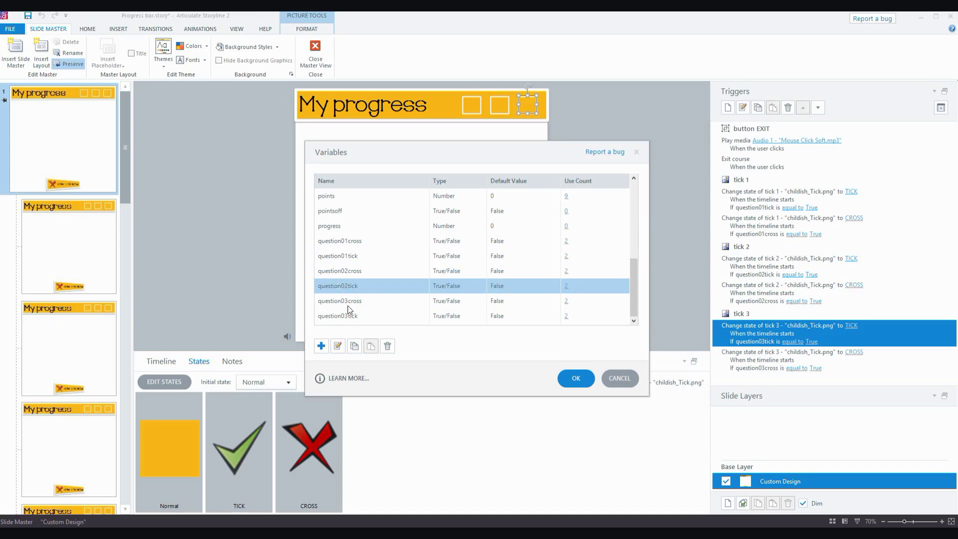
pyautogui.click(348, 304)
pyautogui.click(348, 316)
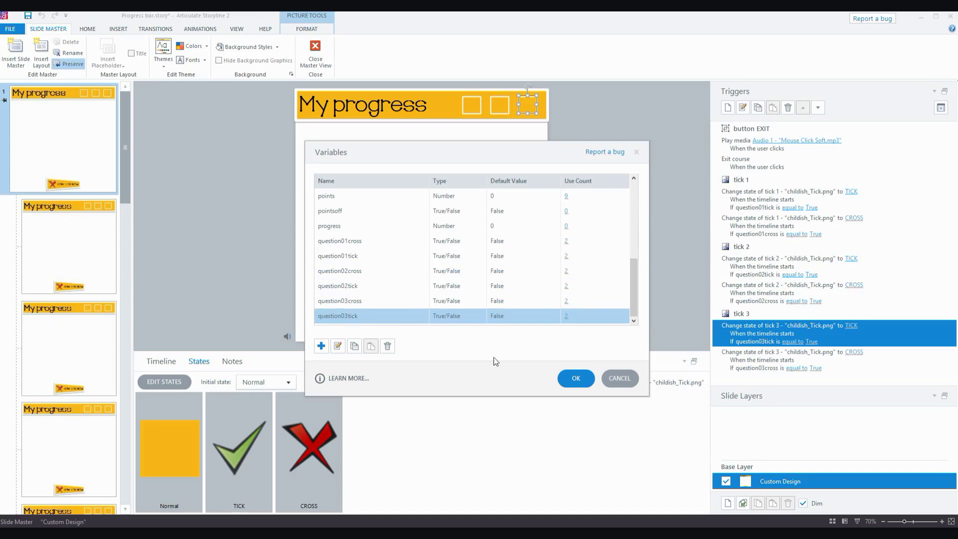
# - Close Variables and inspect tick 1's trigger that changes it to the TICK state
pyautogui.click(574, 378)
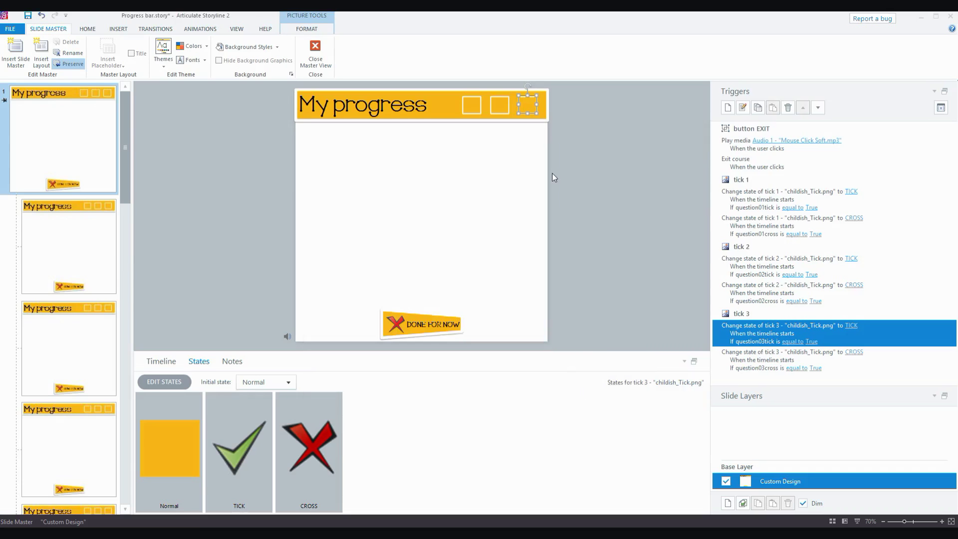
pyautogui.click(476, 108)
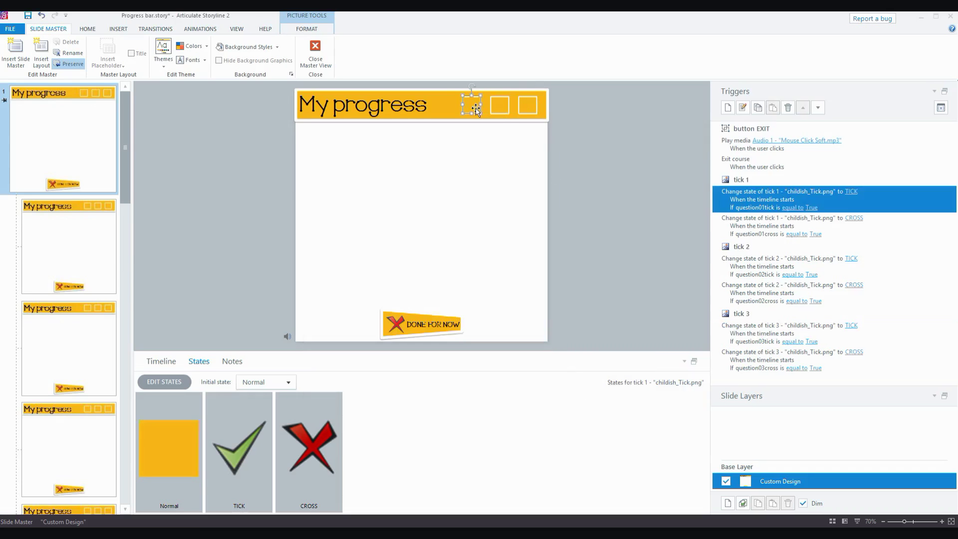
pyautogui.click(498, 106)
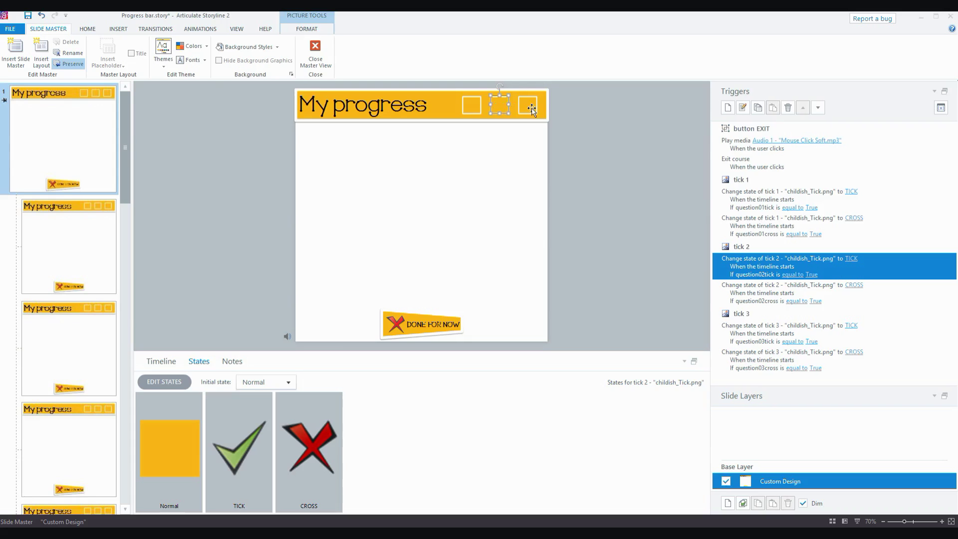
pyautogui.click(742, 200)
pyautogui.doubleClick(742, 200)
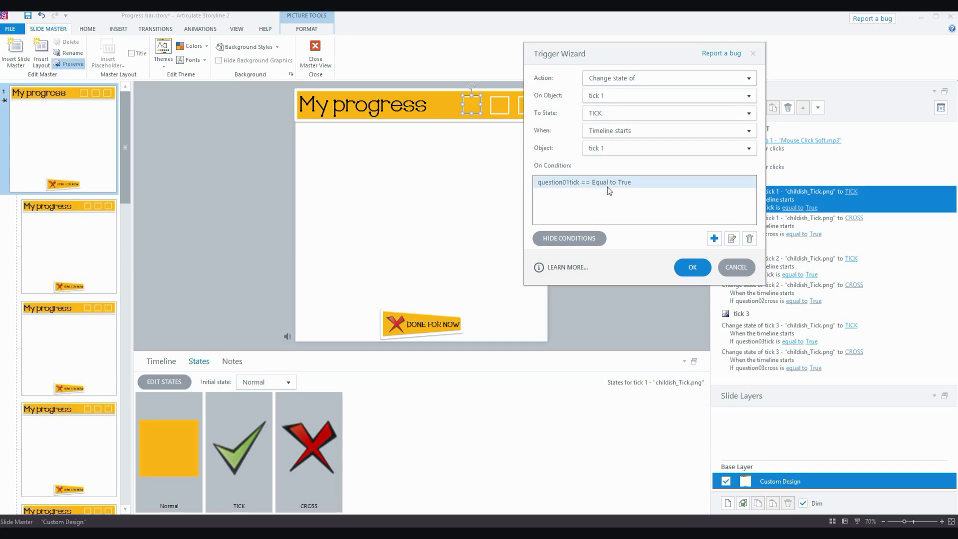
pyautogui.click(681, 268)
# - Inspect tick 1's CROSS trigger, then select tick 2 and its TICK and CROSS triggers
pyautogui.doubleClick(757, 231)
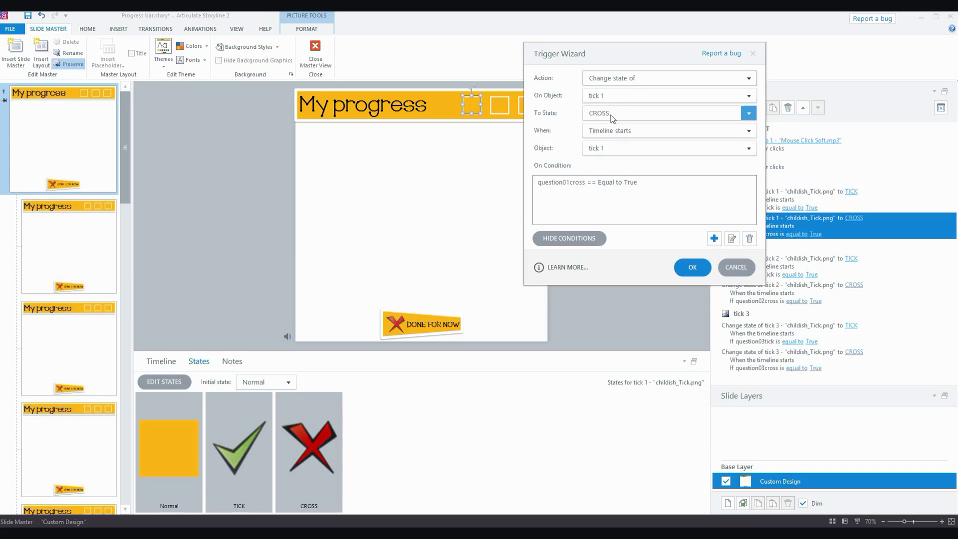
pyautogui.click(695, 267)
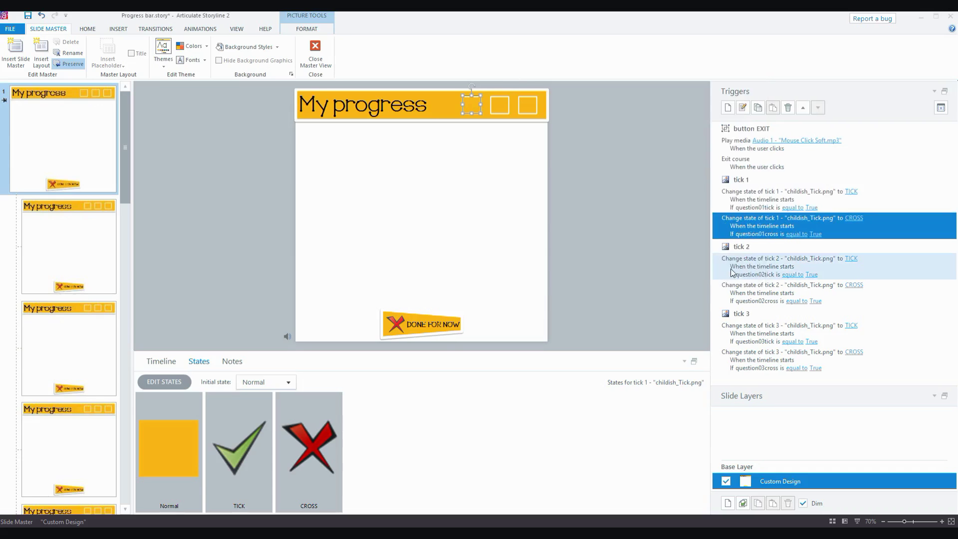
pyautogui.click(732, 272)
pyautogui.click(732, 294)
pyautogui.click(500, 107)
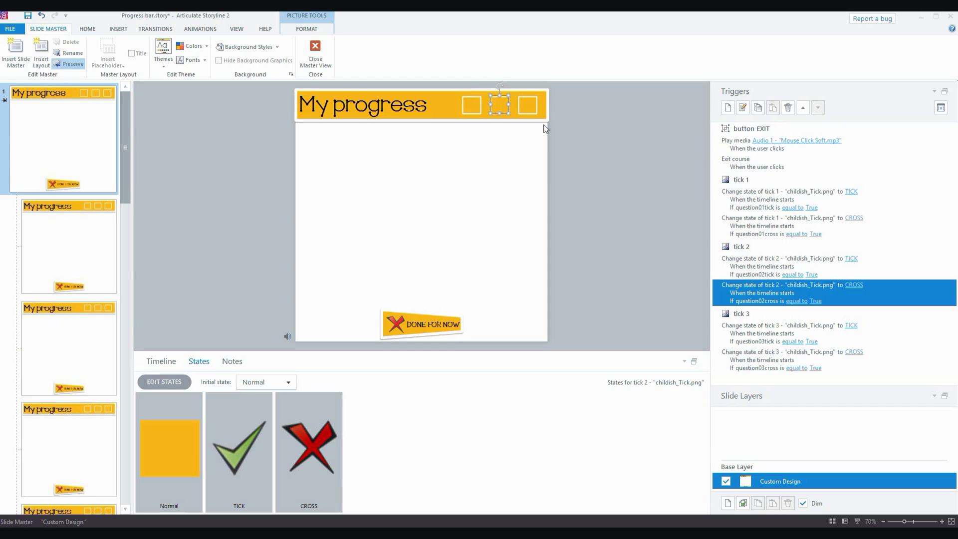
# - Back on question01, inspect the Terrific! layer's trigger setting question01tick to True
pyautogui.click(314, 51)
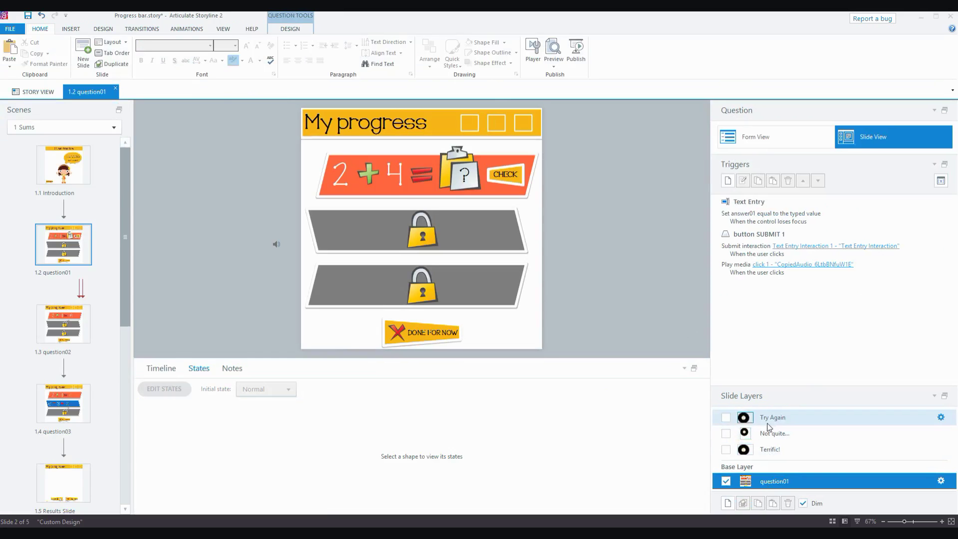
pyautogui.click(772, 450)
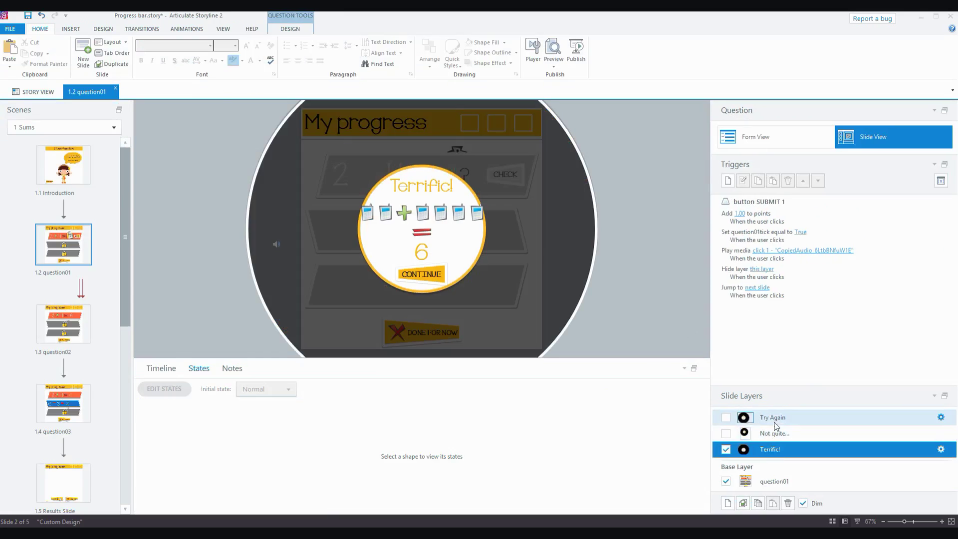
pyautogui.click(774, 422)
pyautogui.click(775, 433)
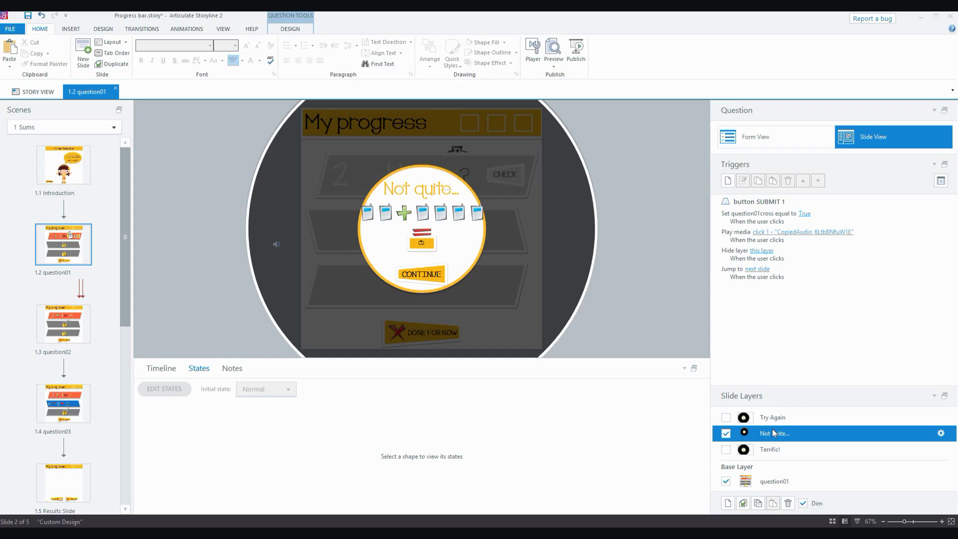
pyautogui.click(774, 451)
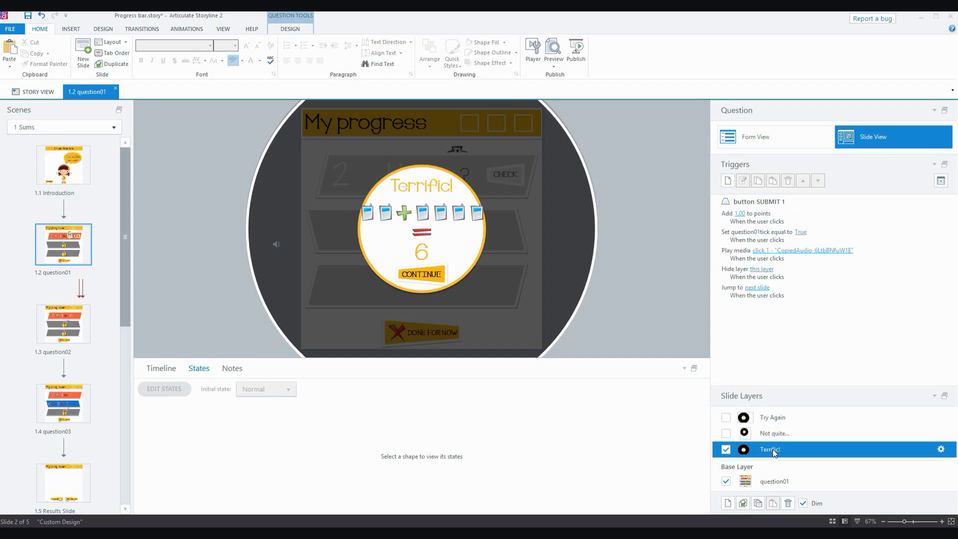
pyautogui.click(732, 238)
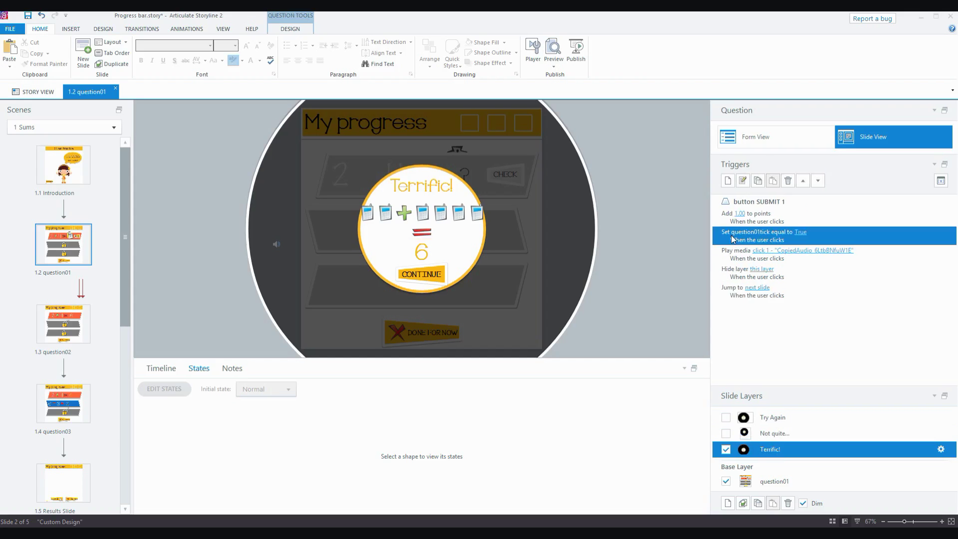
pyautogui.doubleClick(732, 238)
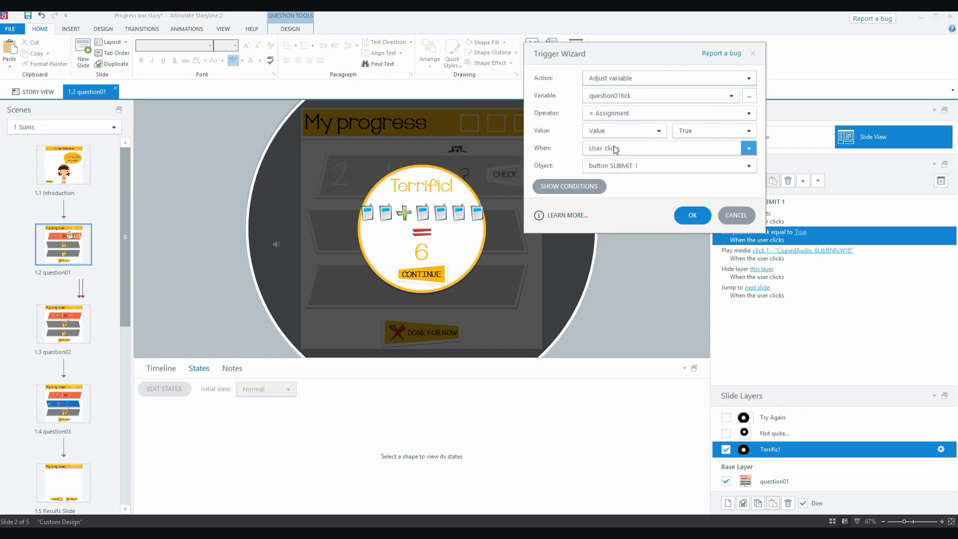
pyautogui.click(692, 216)
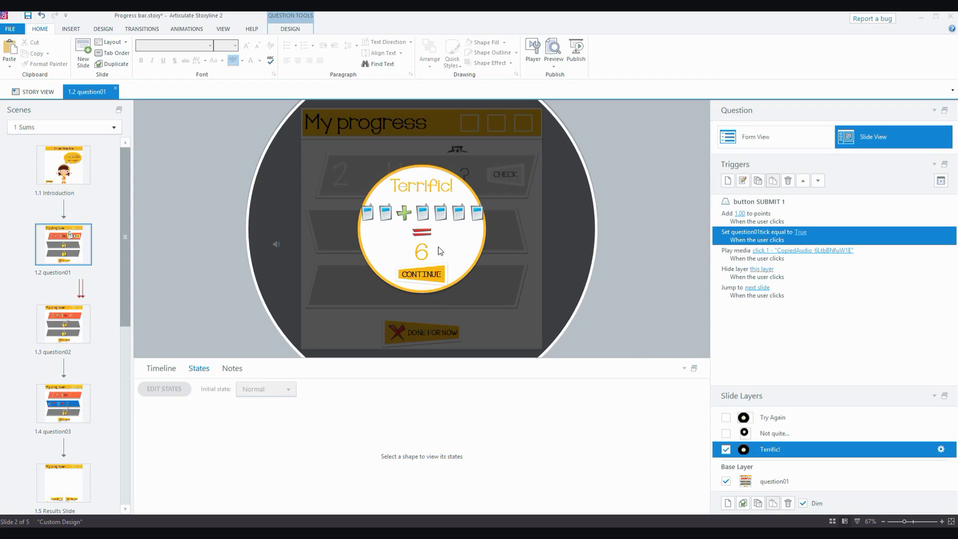
# - Inspect the Not quite... layer's trigger setting question01cross to True, then show the base layer
pyautogui.click(783, 436)
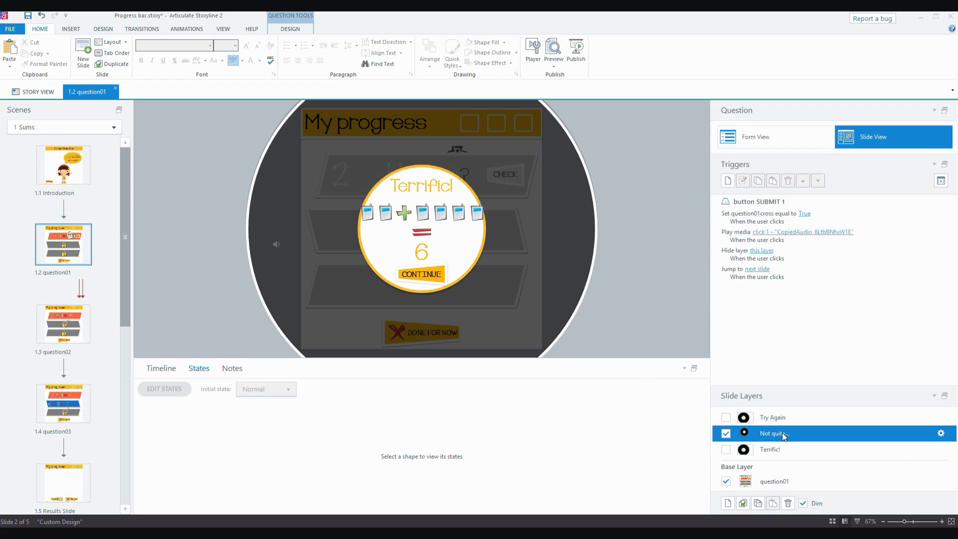
pyautogui.doubleClick(733, 215)
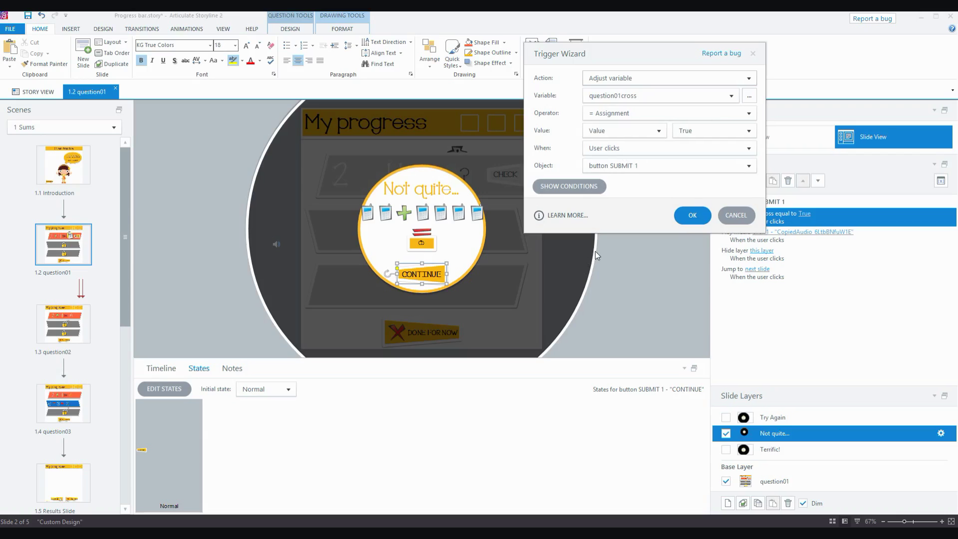
pyautogui.click(690, 214)
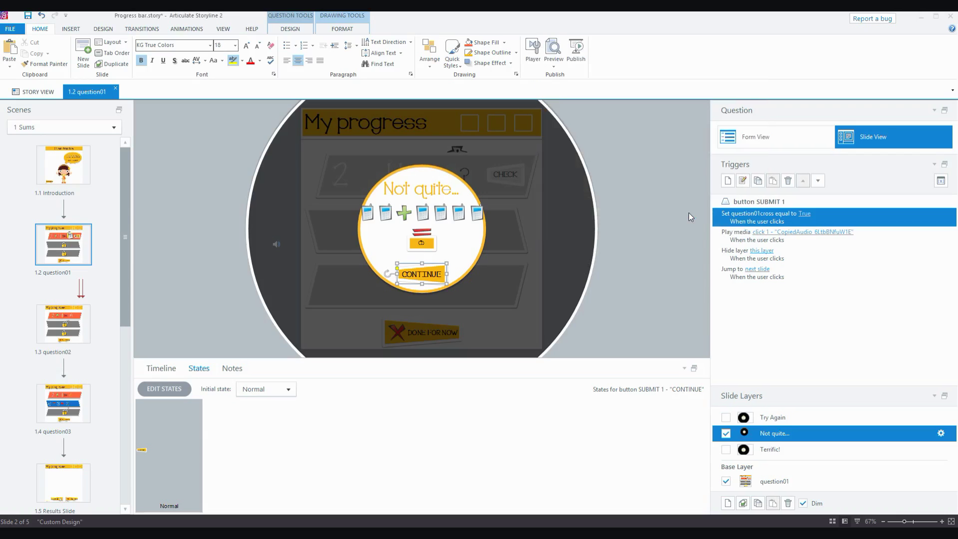
pyautogui.click(769, 481)
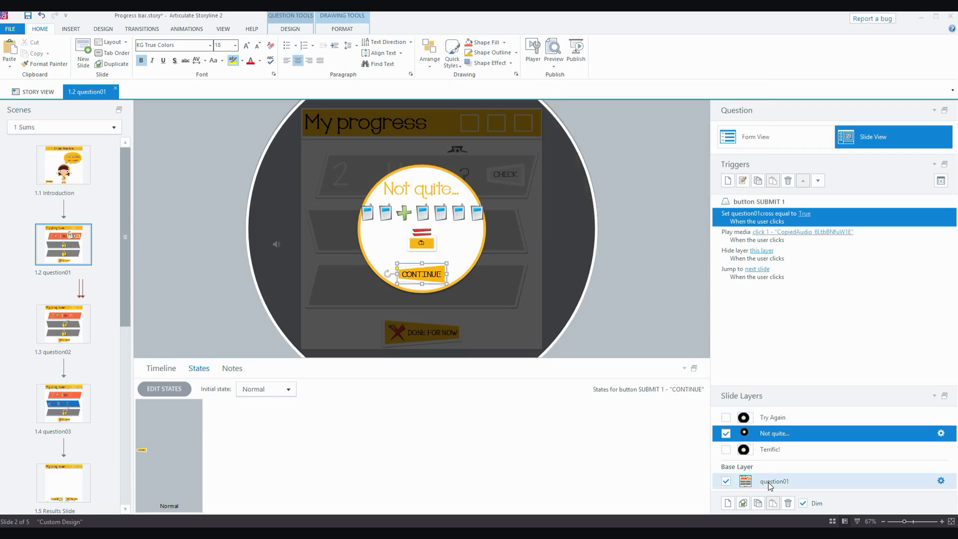